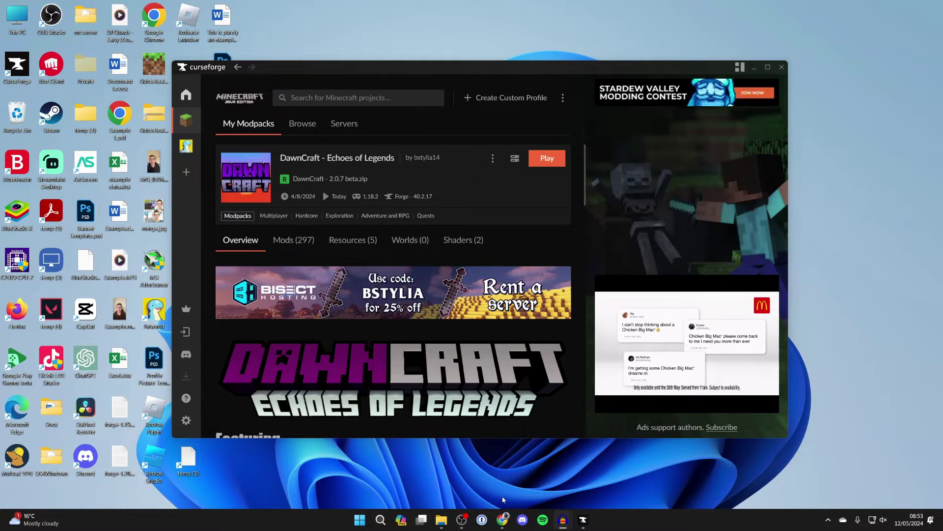
Switch from CurseForge to the Apex Hosting page in Chrome
left_click(503, 517)
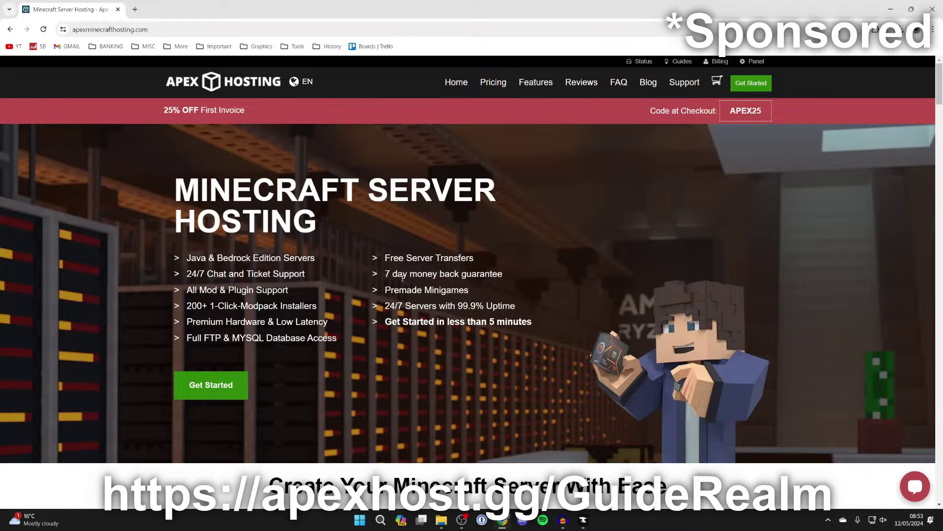
scroll(365, 269, "down", 8)
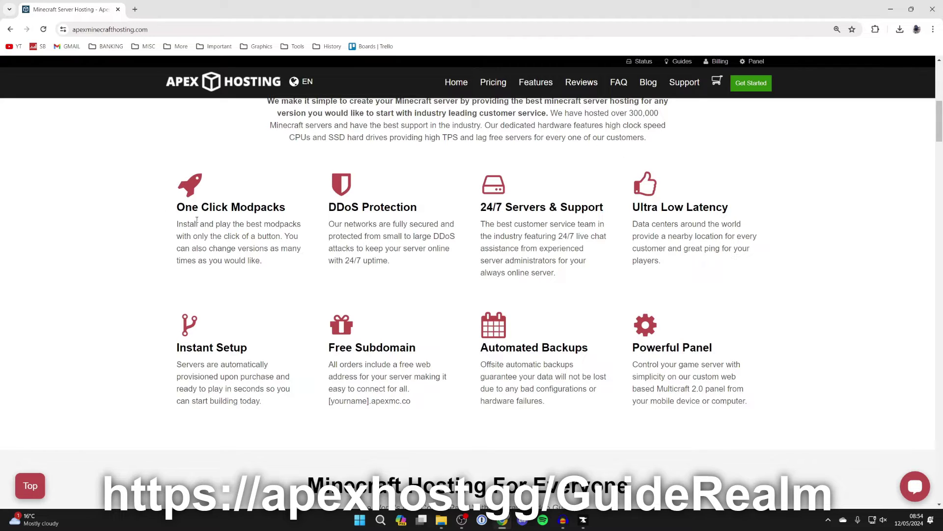
scroll(179, 236, "up", 8)
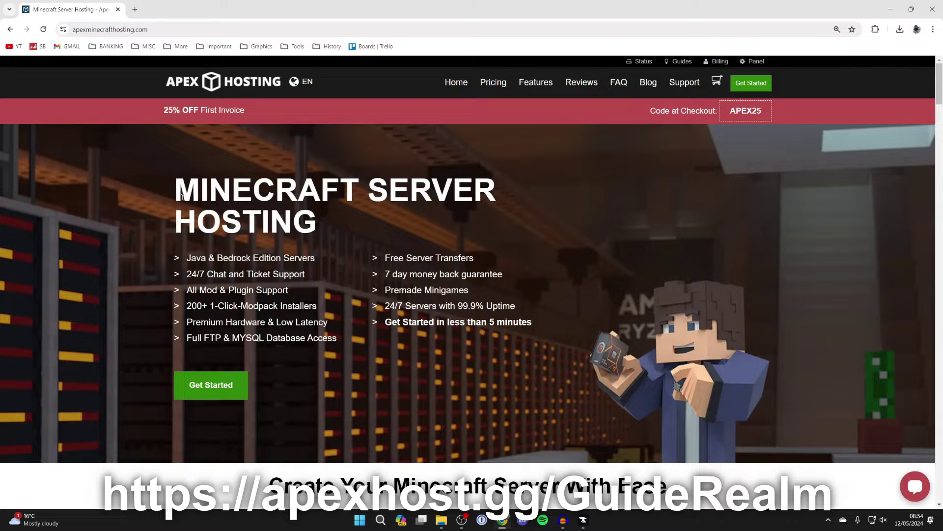
left_click(207, 386)
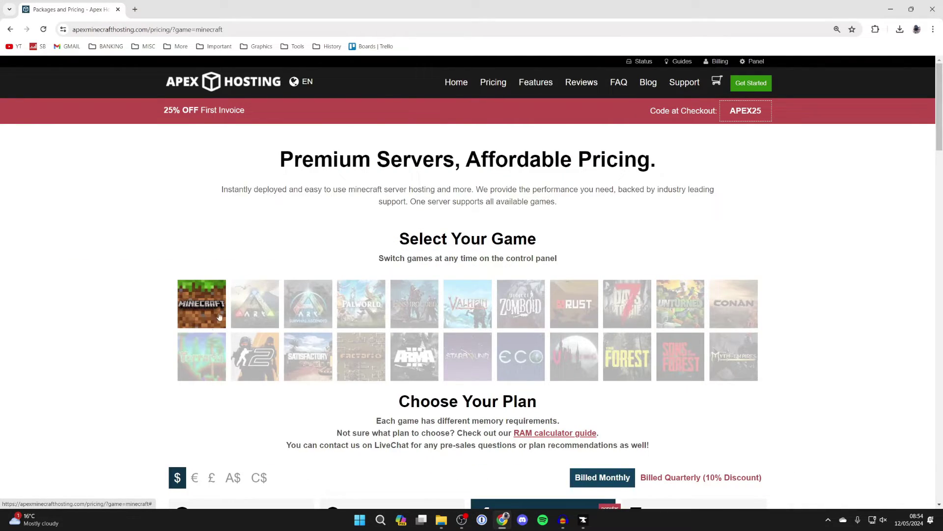
Scroll to the plan cards and order the 10GB RAM plan (£20.96 GBP due today)
scroll(209, 296, "down", 5)
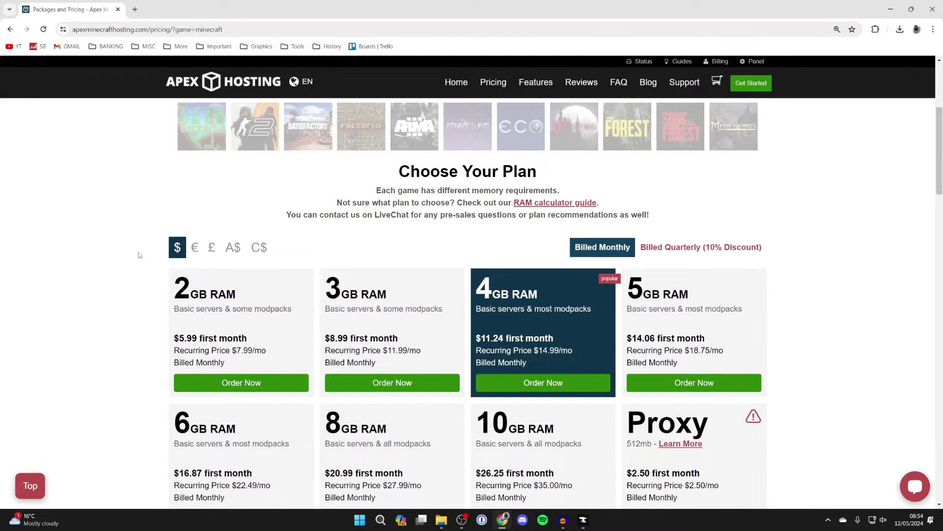
scroll(139, 255, "down", 1)
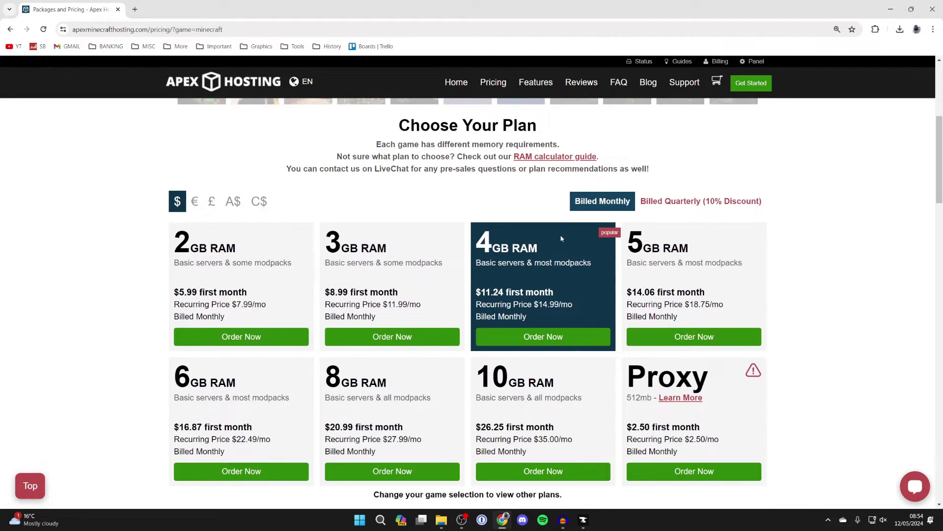
scroll(561, 238, "down", 3)
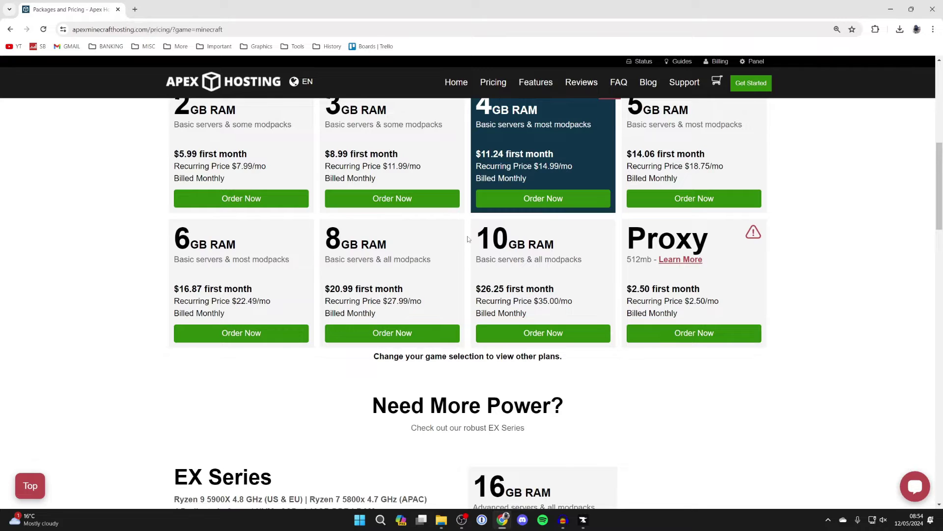
left_click(549, 334)
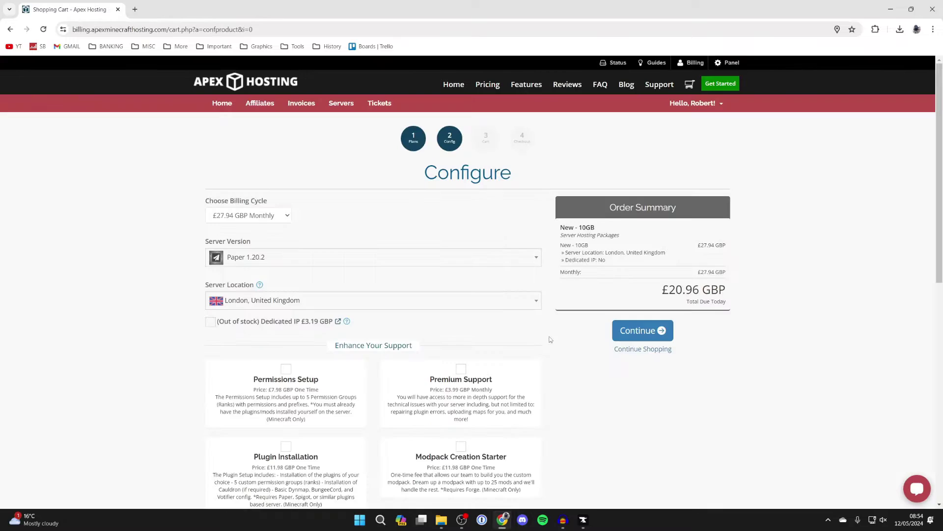
Search the Server Version list for 'dawn' to confirm DawnCraft is offered, then close it unchanged
left_click(240, 259)
type("dawn")
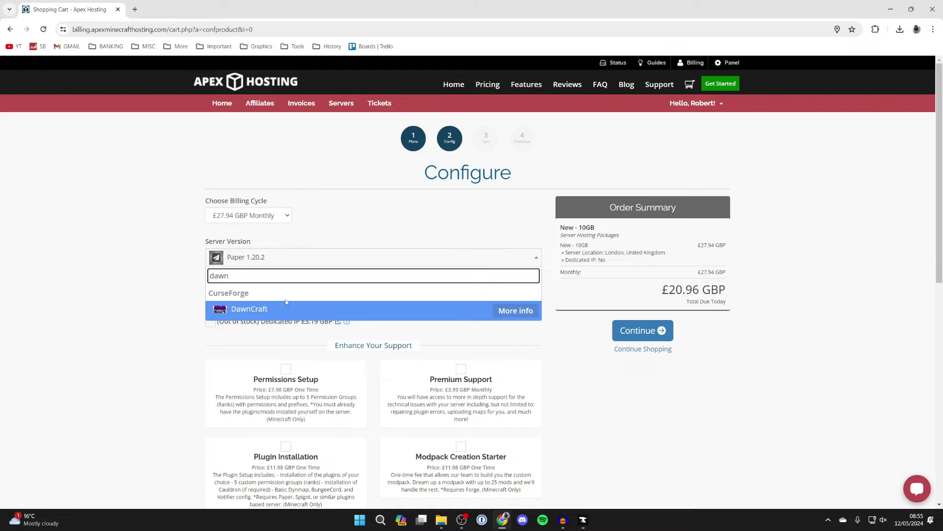
left_click(164, 249)
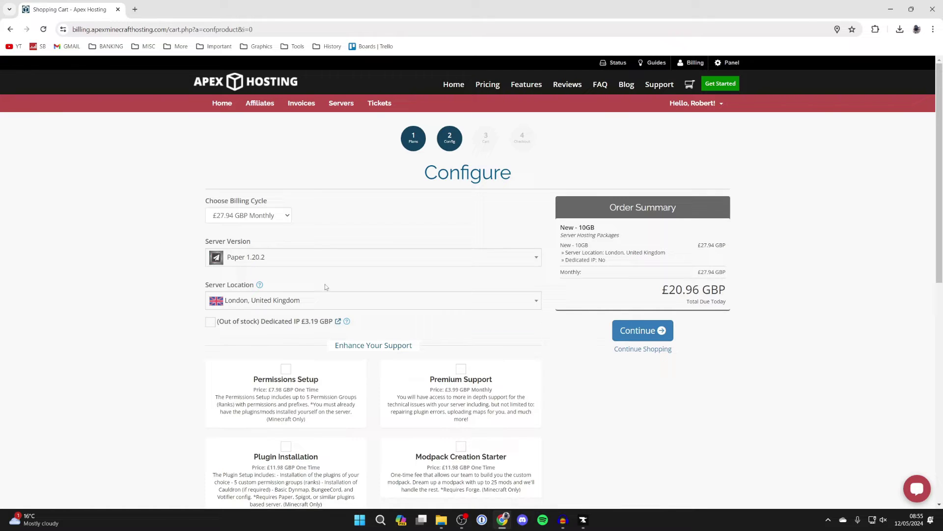
scroll(267, 254, "down", 1)
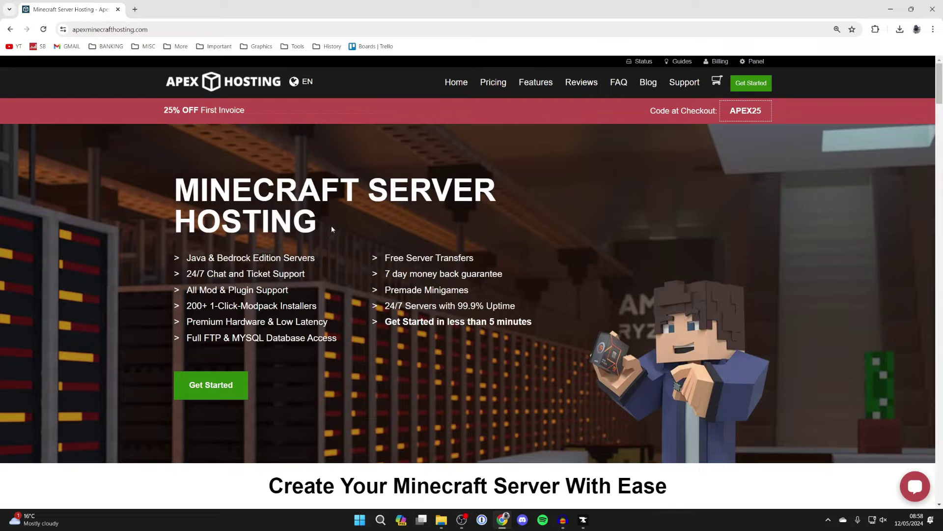
Open the Panel dashboard and go to the GuideRealm server's main page
left_click(763, 62)
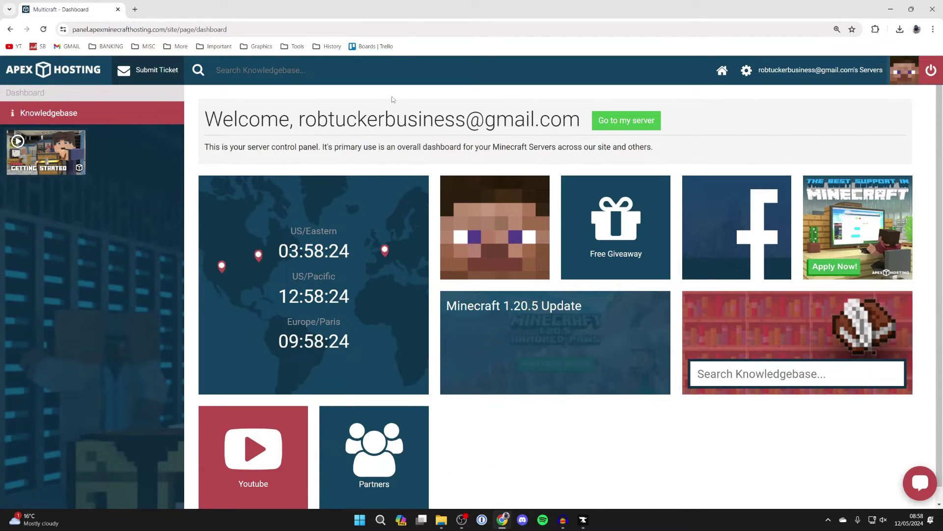
left_click(638, 119)
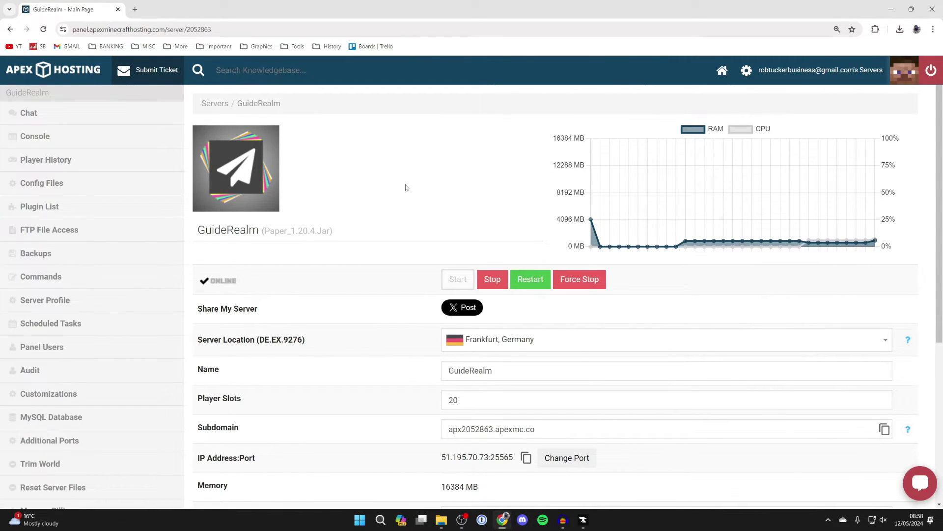
Set the GuideRealm server's Game File to DawnCraft using the 'dawn' search
scroll(406, 187, "down", 5)
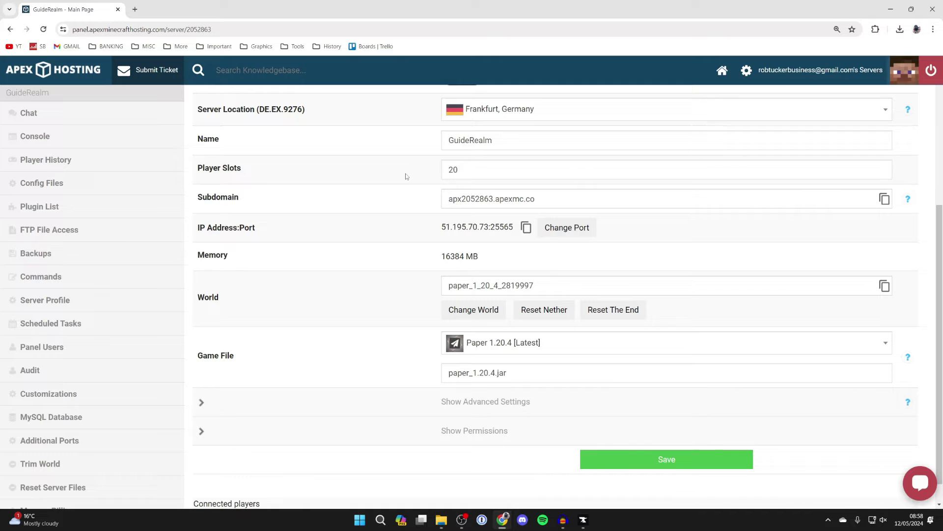
scroll(364, 221, "down", 1)
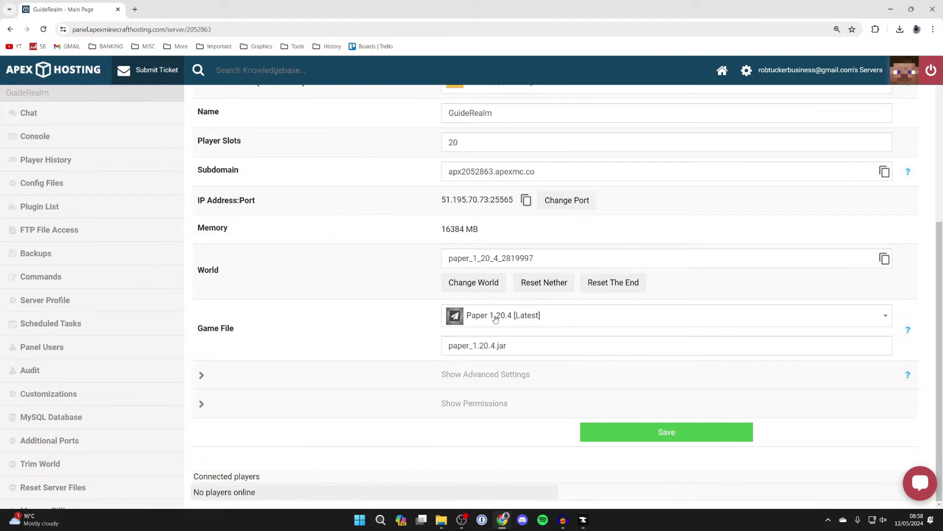
left_click(495, 317)
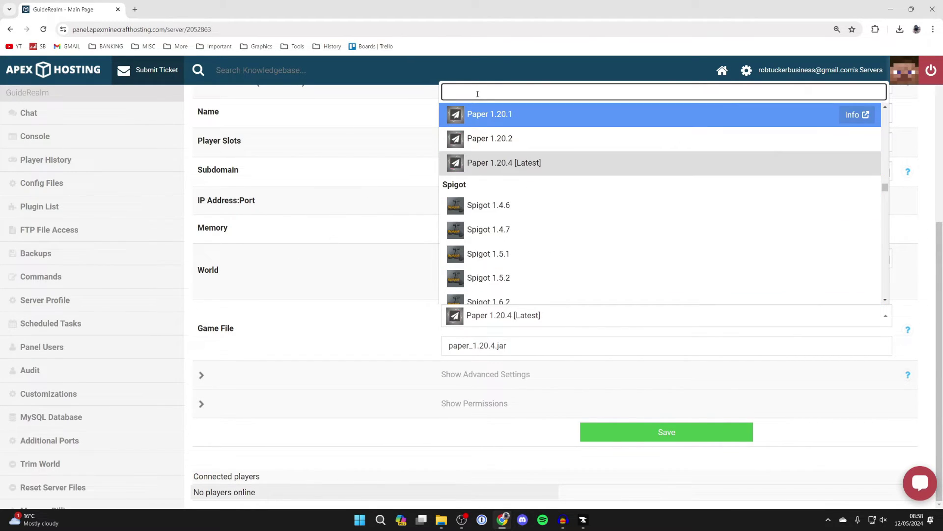
type("dawn")
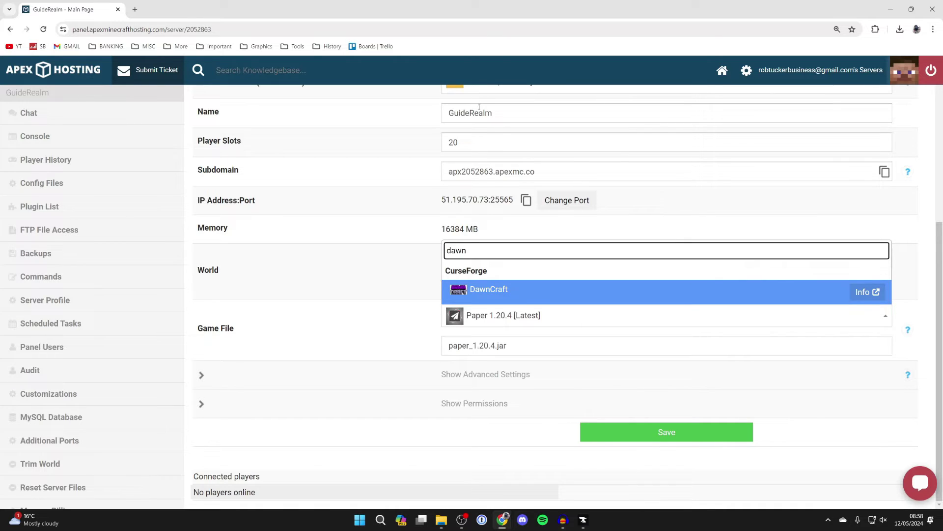
left_click(512, 283)
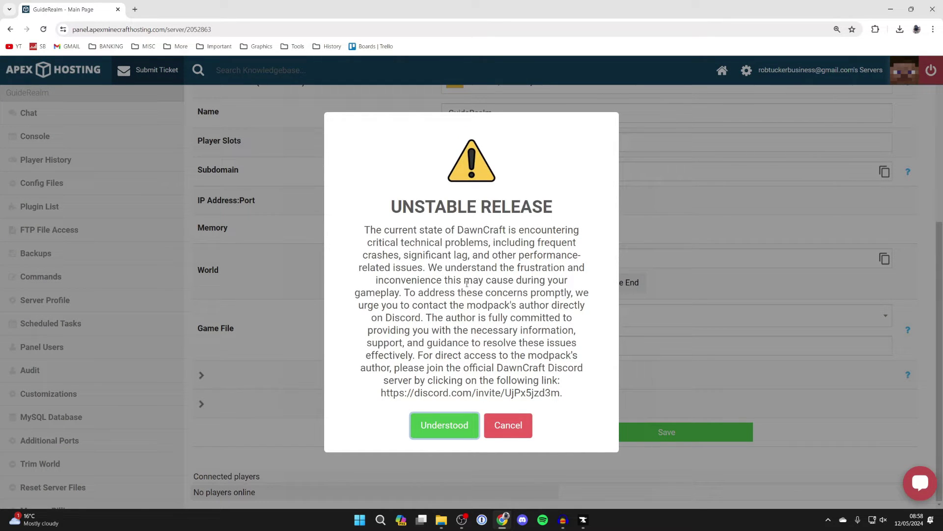
Accept the unstable-release warning, create a new world and restart the server
left_click(442, 426)
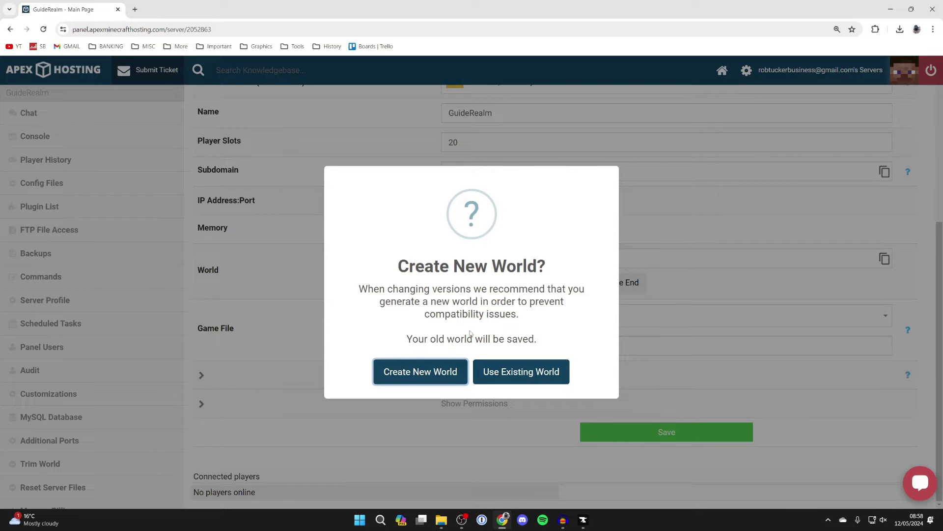
left_click(452, 364)
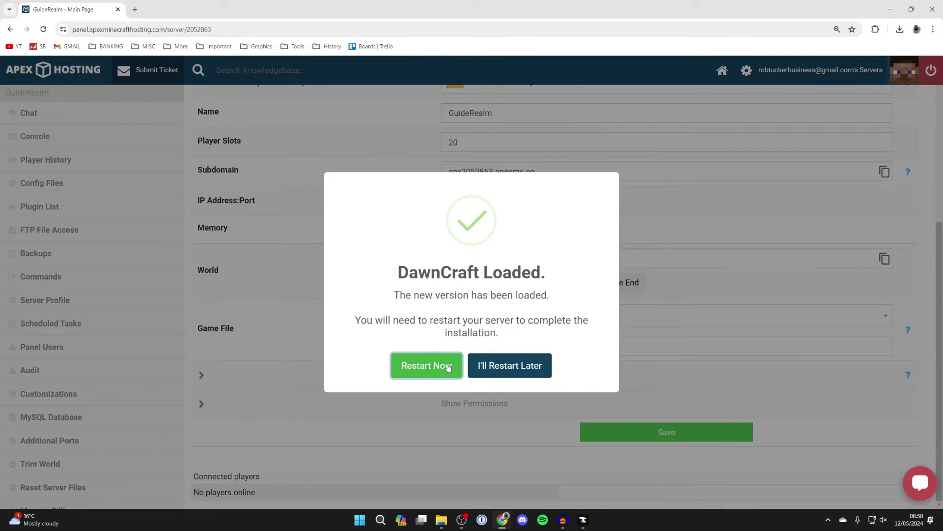
left_click(448, 366)
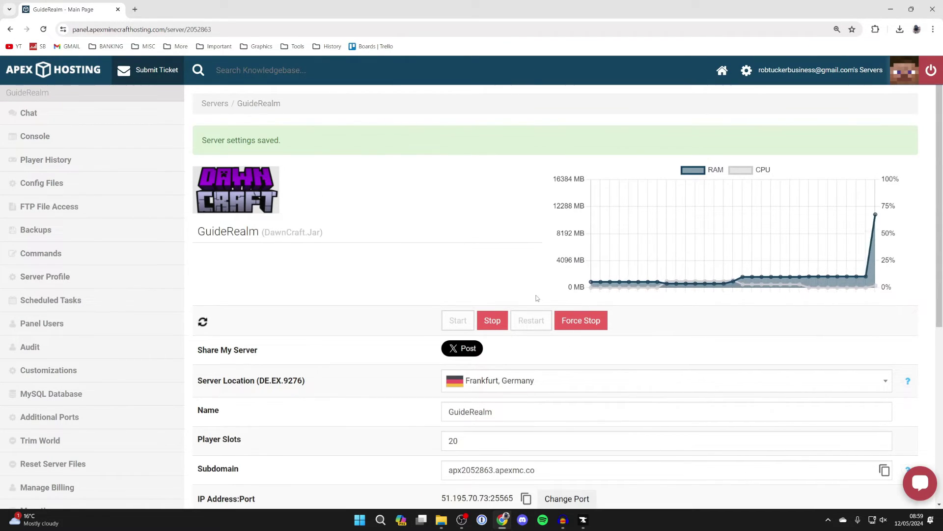
left_click(82, 134)
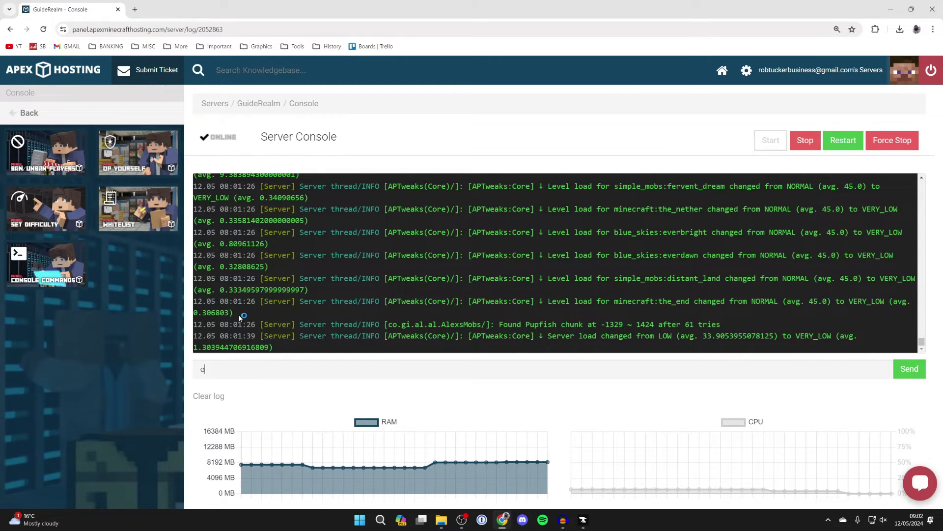
Grant your username operator status from the console, then go back to the main page
type("guiderealm")
key("Return")
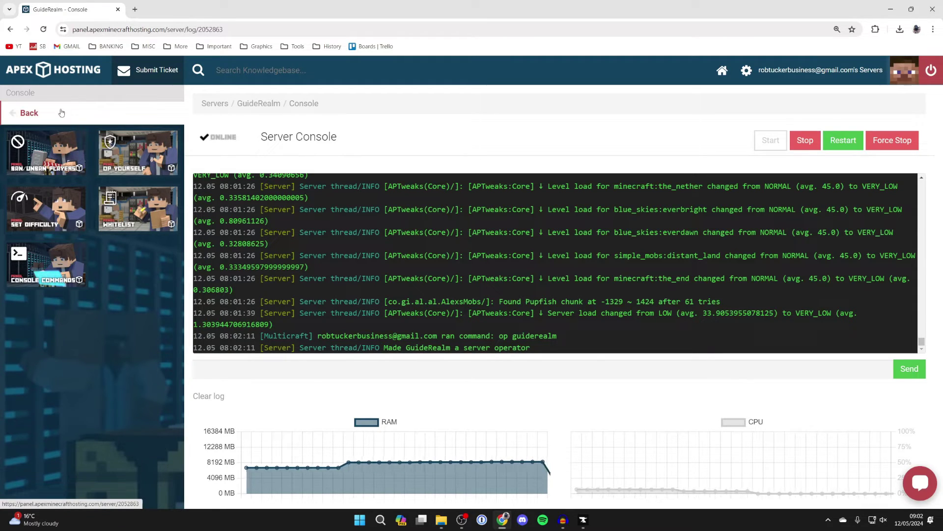
left_click(29, 113)
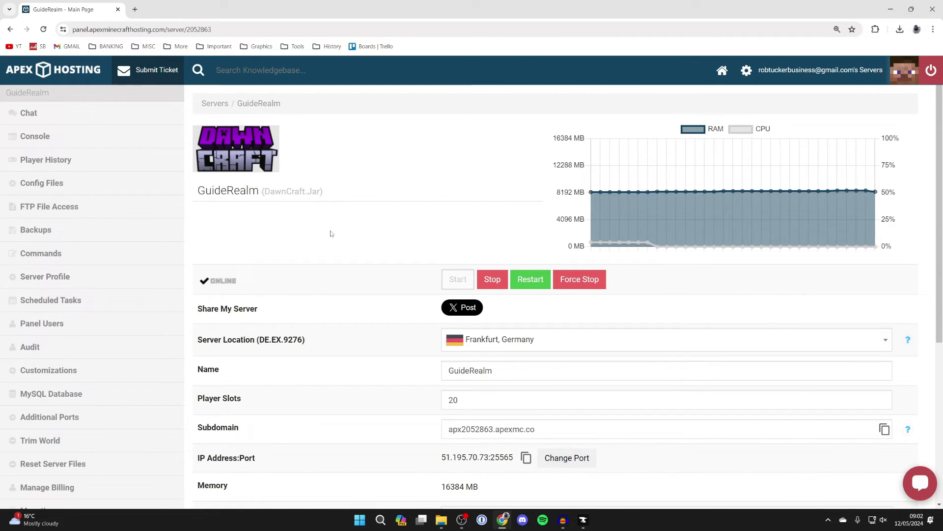
Confirm the DawnCraft game file, then launch DawnCraft - Echoes of Legends from CurseForge into Multiplayer
scroll(331, 234, "down", 4)
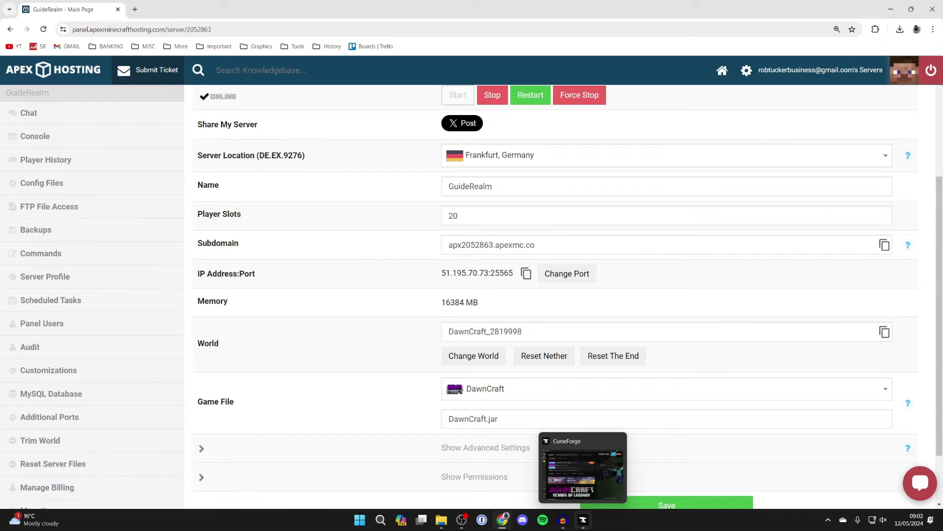
left_click(576, 529)
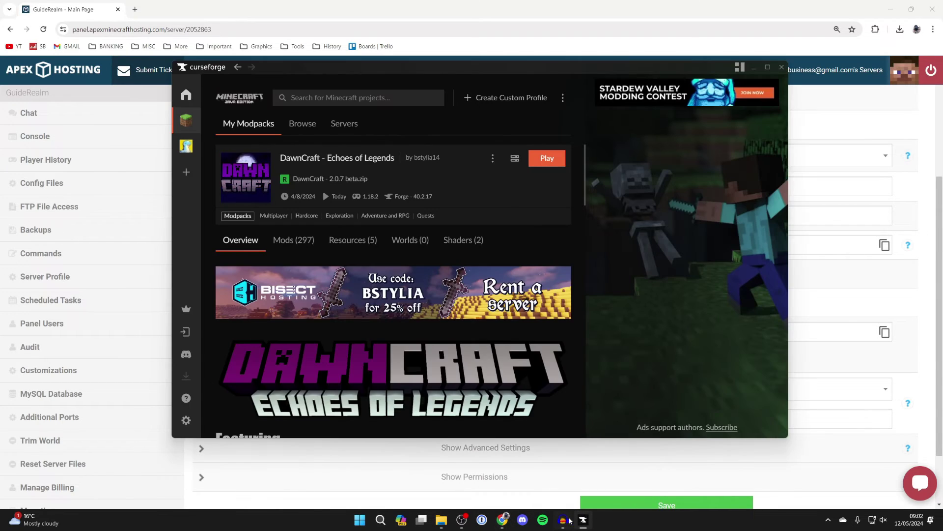
left_click(549, 160)
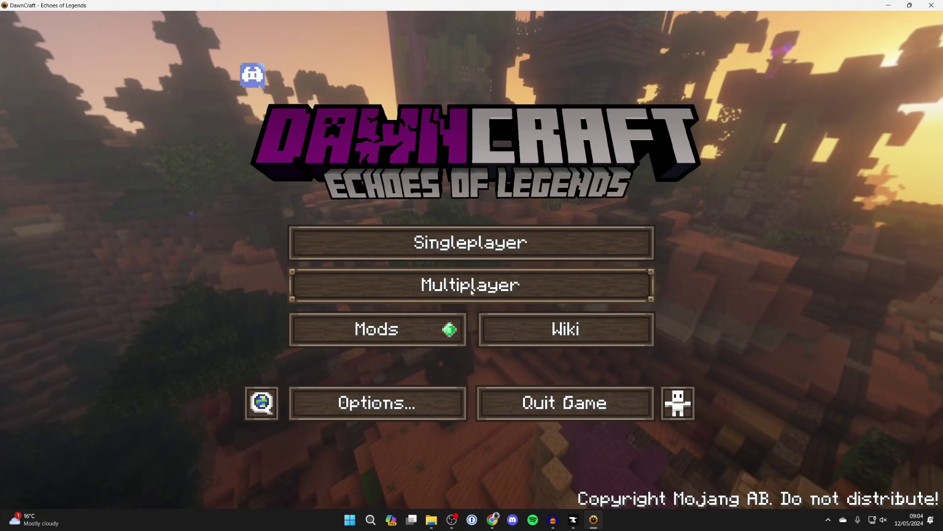
left_click(469, 289)
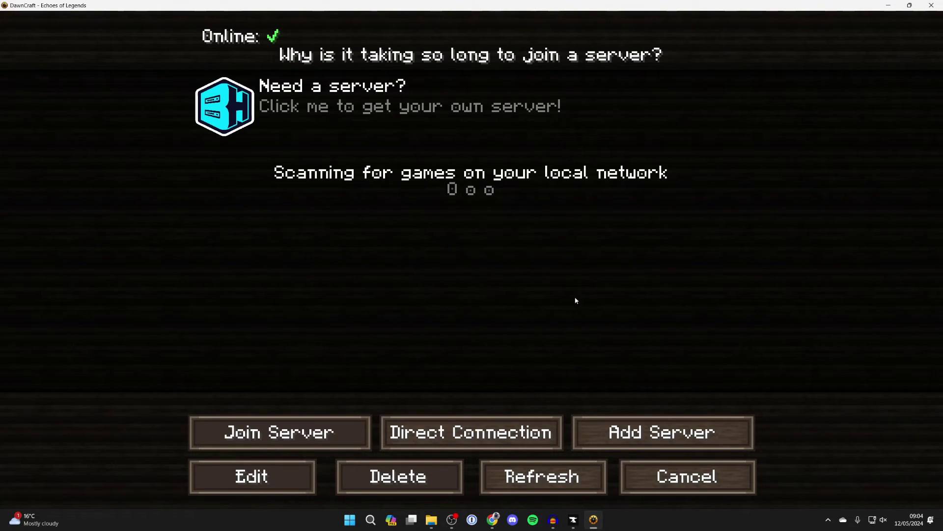
Start a new server entry and copy the Apex server's subdomain from the panel
left_click(629, 423)
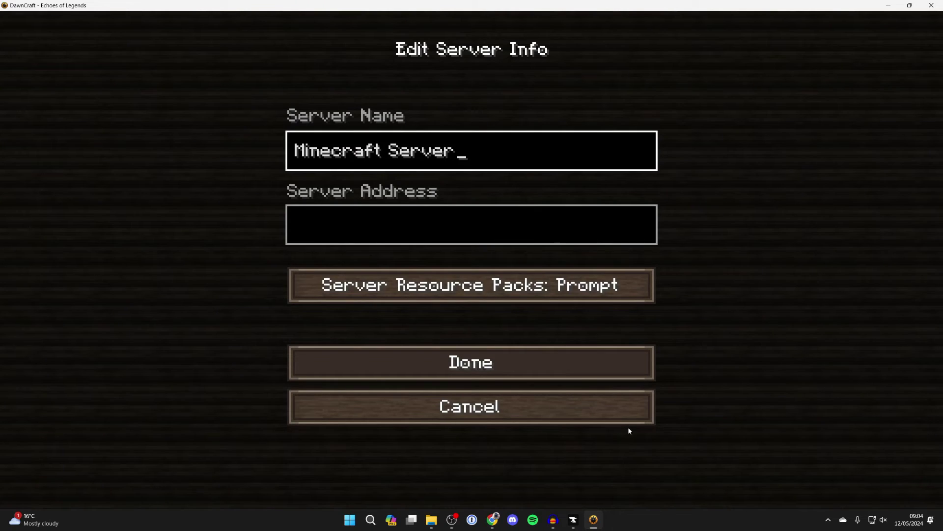
left_click(892, 3)
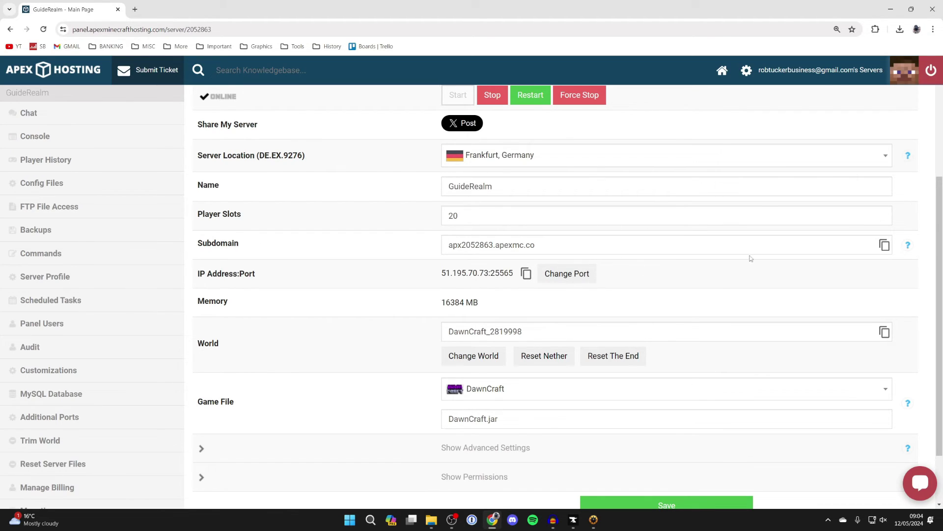
left_click(879, 249)
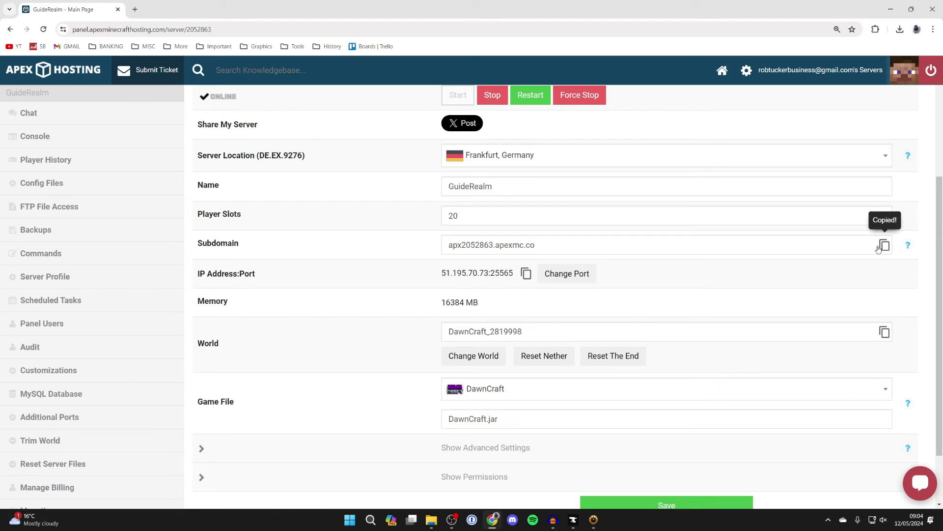
Paste the subdomain as Server Address, save the entry and join the new Minecraft Server
left_click(594, 520)
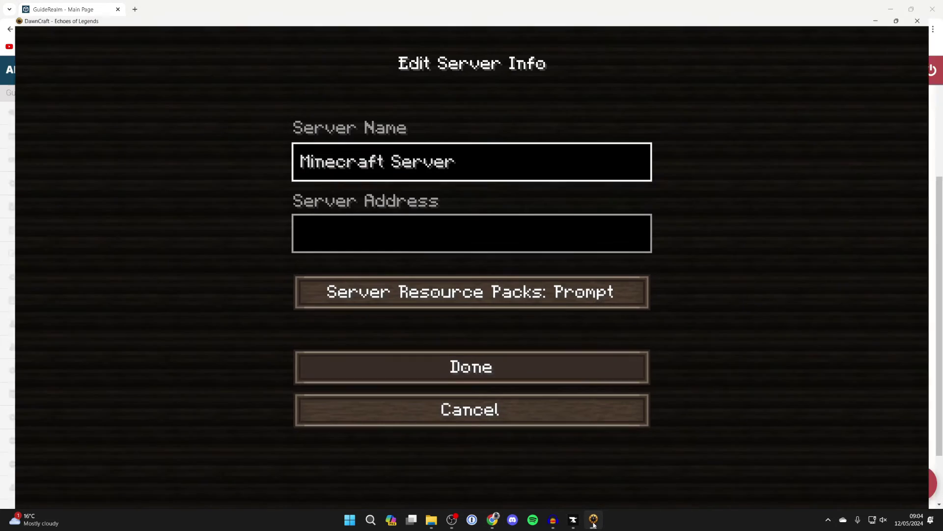
left_click(428, 241)
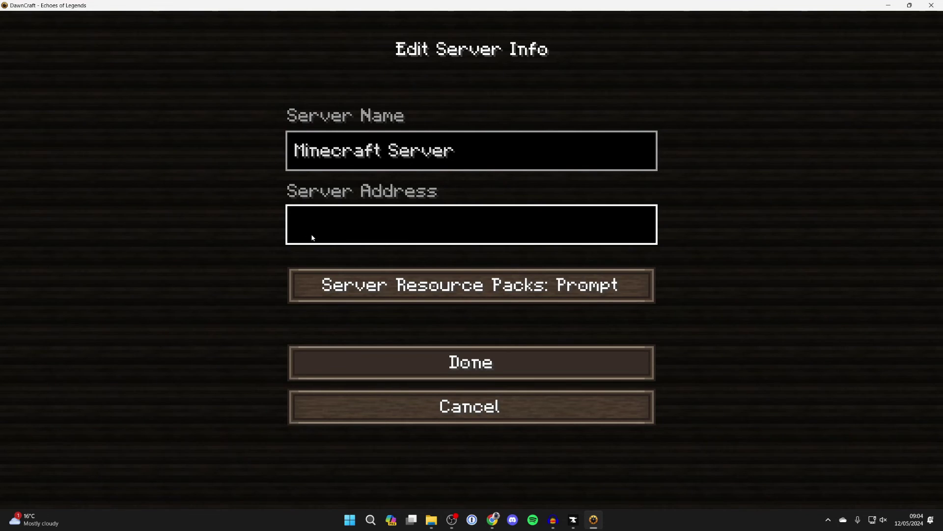
key("ctrl+v")
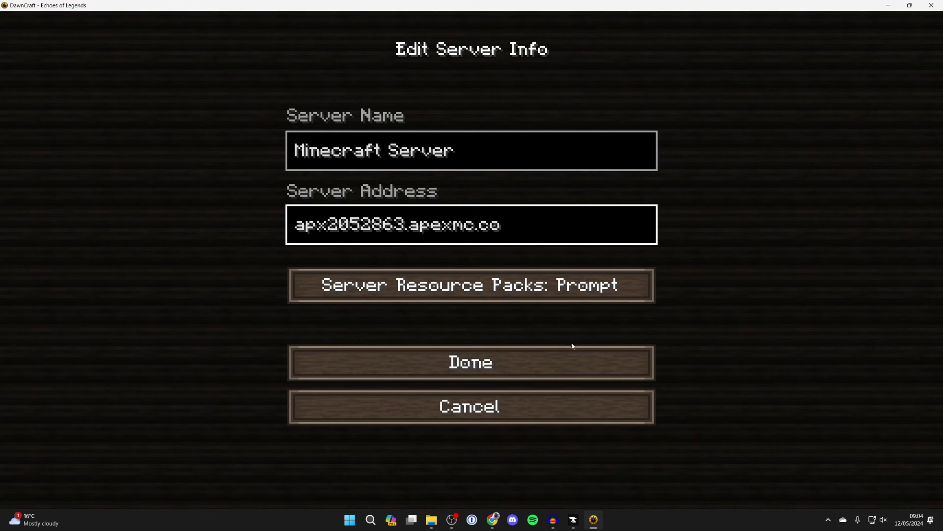
left_click(555, 369)
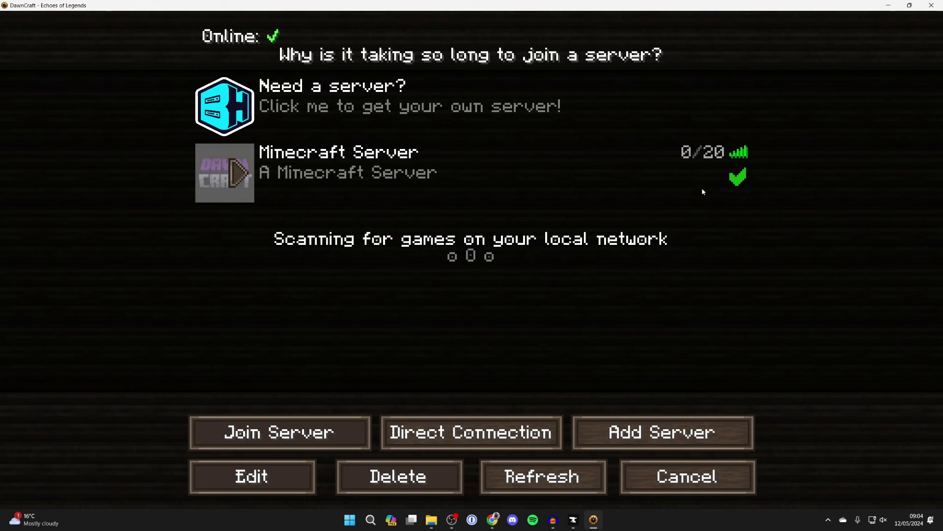
left_click(415, 188)
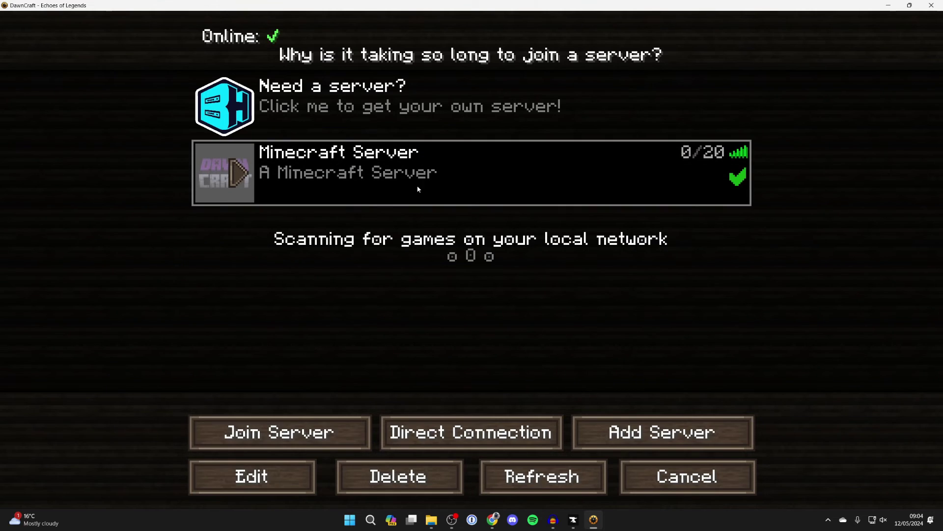
left_click(282, 434)
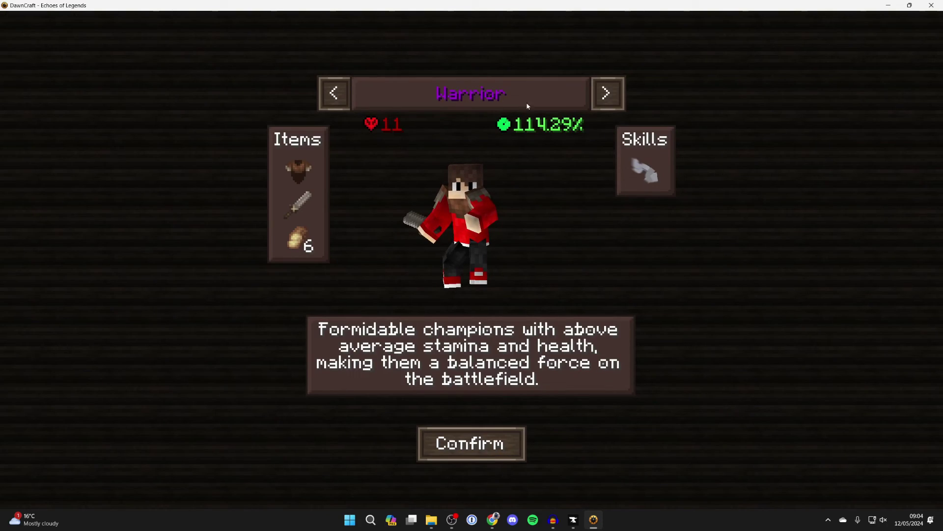
Pick and confirm the Tank class, walk forward in the world, then pause the game
left_click(607, 93)
left_click(607, 93)
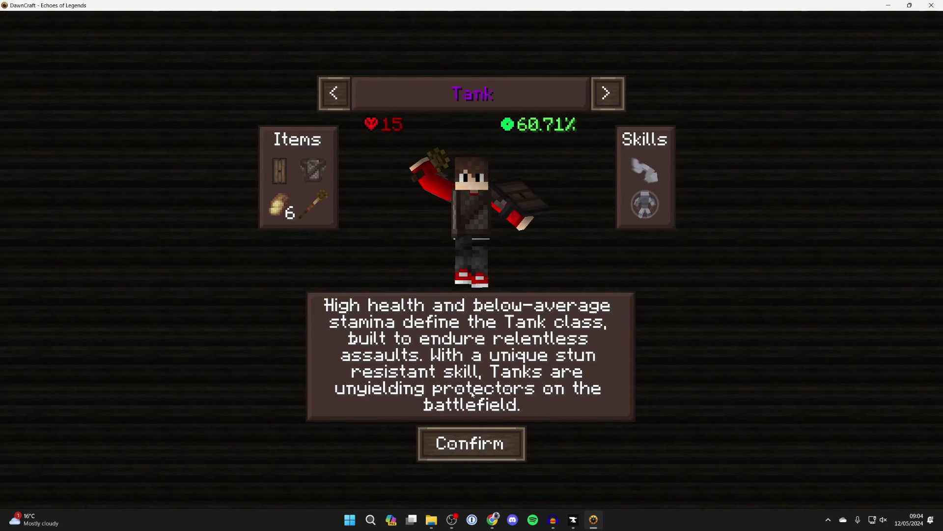
left_click(470, 454)
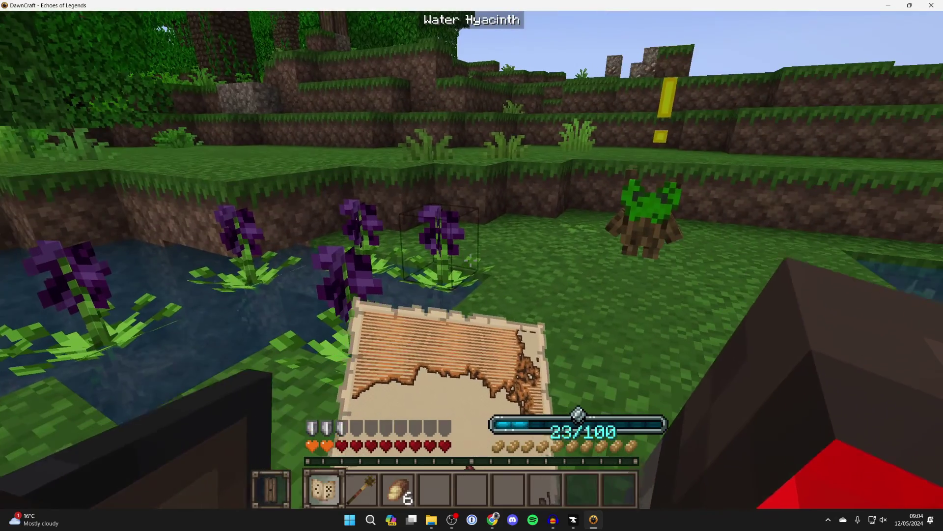
scroll(471, 265, "down", 4)
scroll(472, 266, "up", 1)
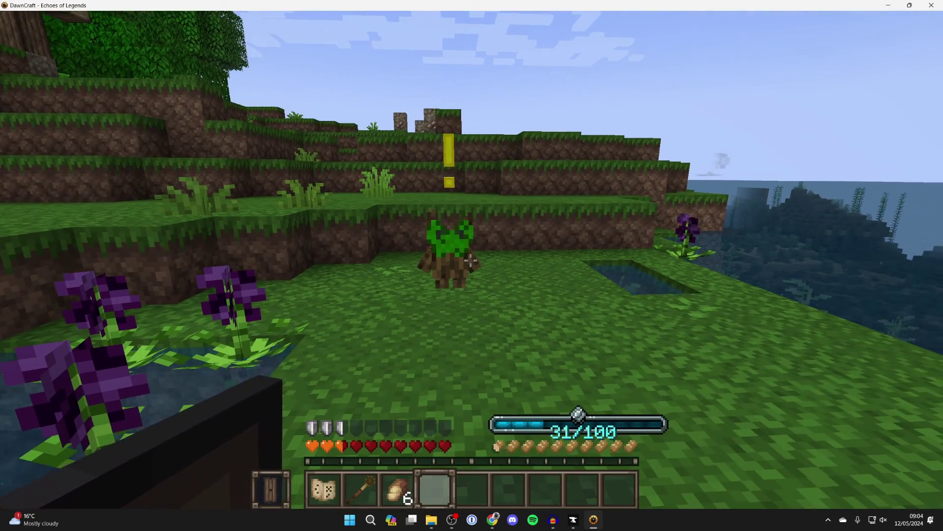
key("w")
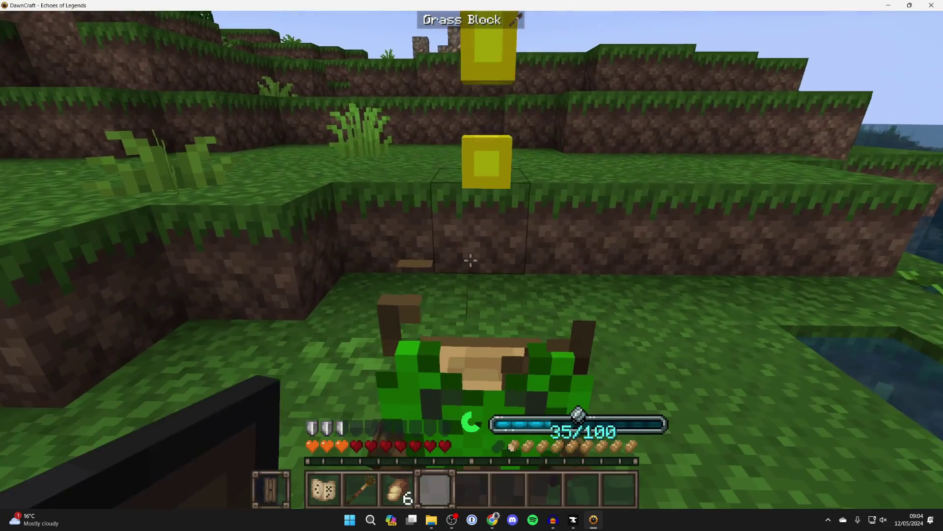
key("Escape")
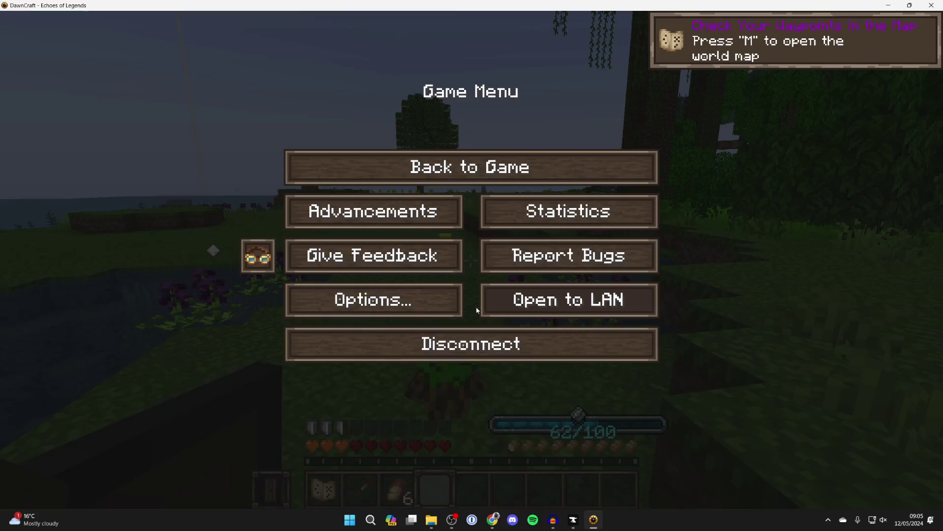
Switch back to the GuideRealm panel in Chrome, showing DawnCraft.jar and world DawnCraft_2819998
left_click(492, 520)
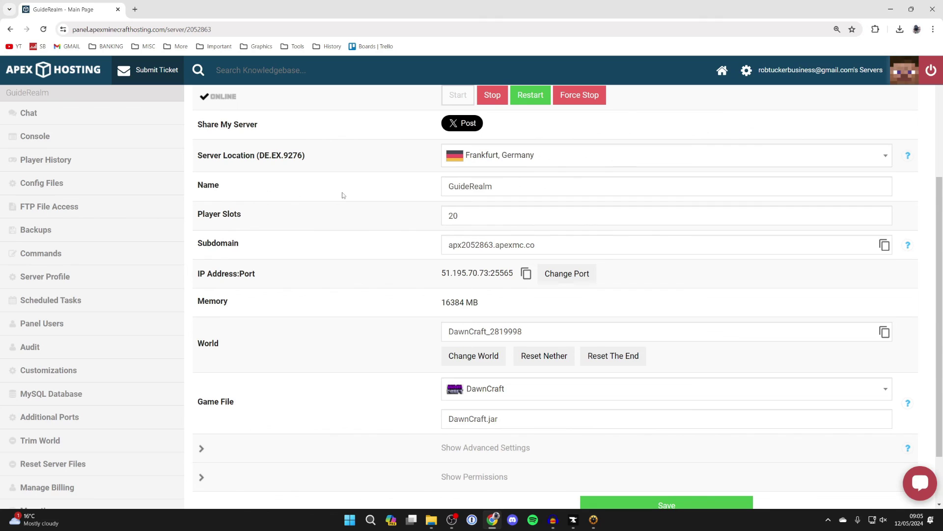